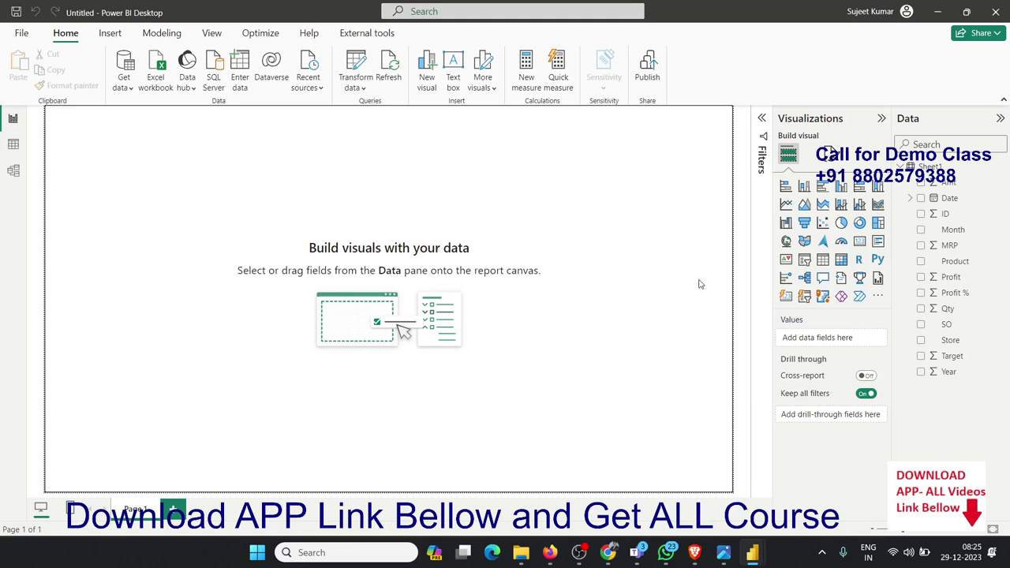
Add a Q&A visual and stretch it across most of the report canvas
left_click(823, 277)
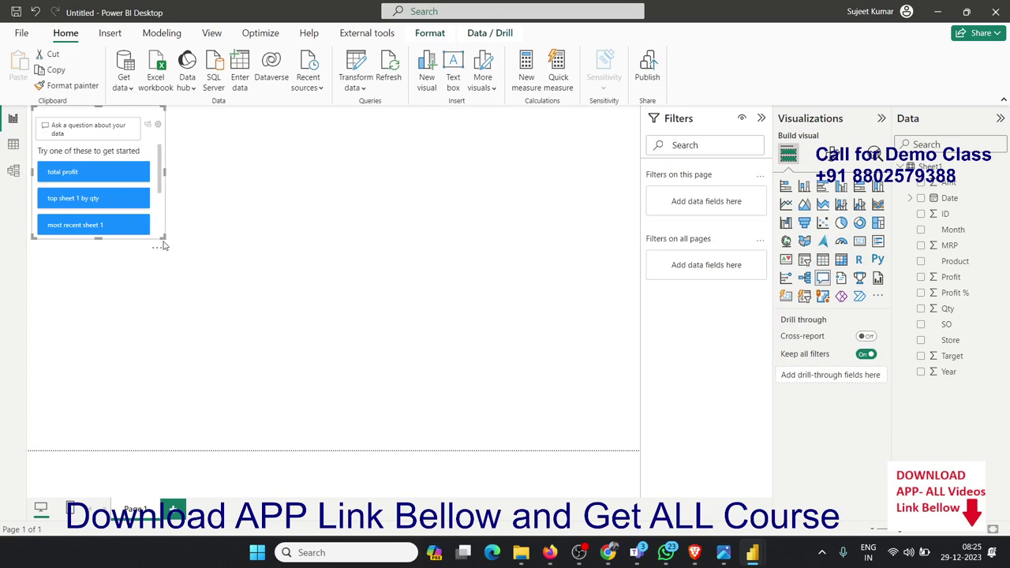
left_click_drag(165, 235, 630, 447)
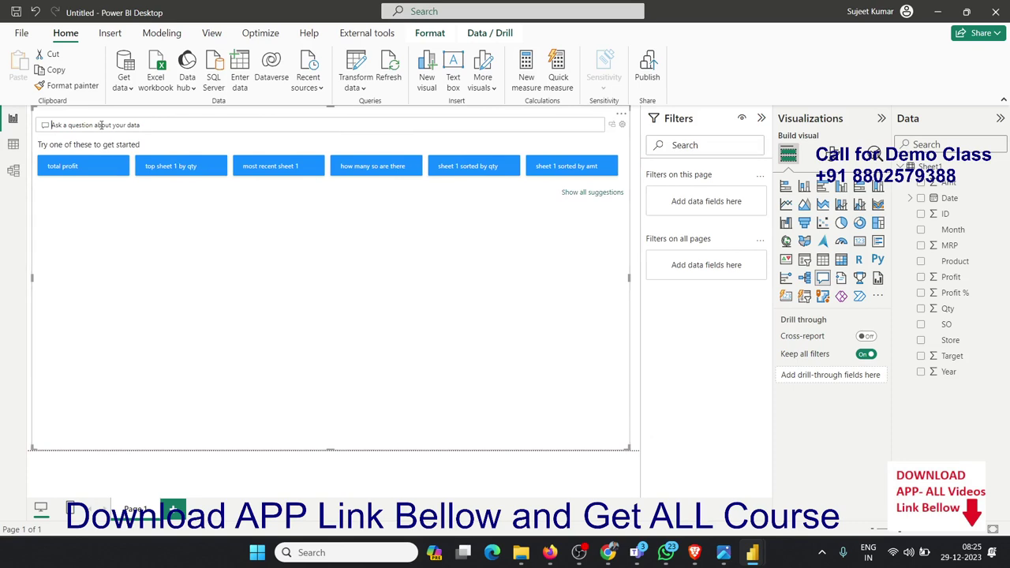
Ask Q&A for a 'pie chart for SO and Qty' and accept the suggestion
left_click(101, 124)
type("pie ch")
type("ar")
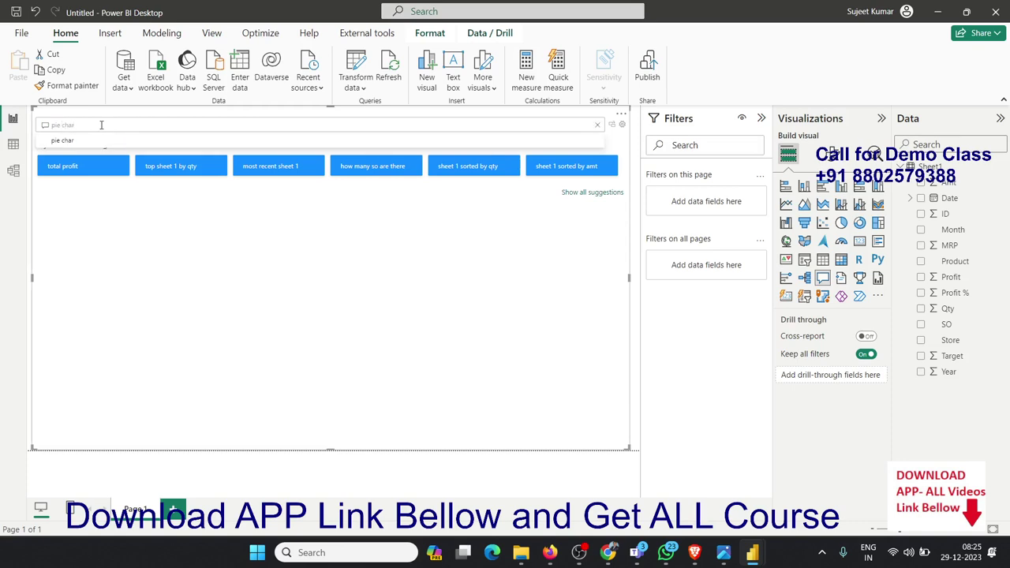
type("t")
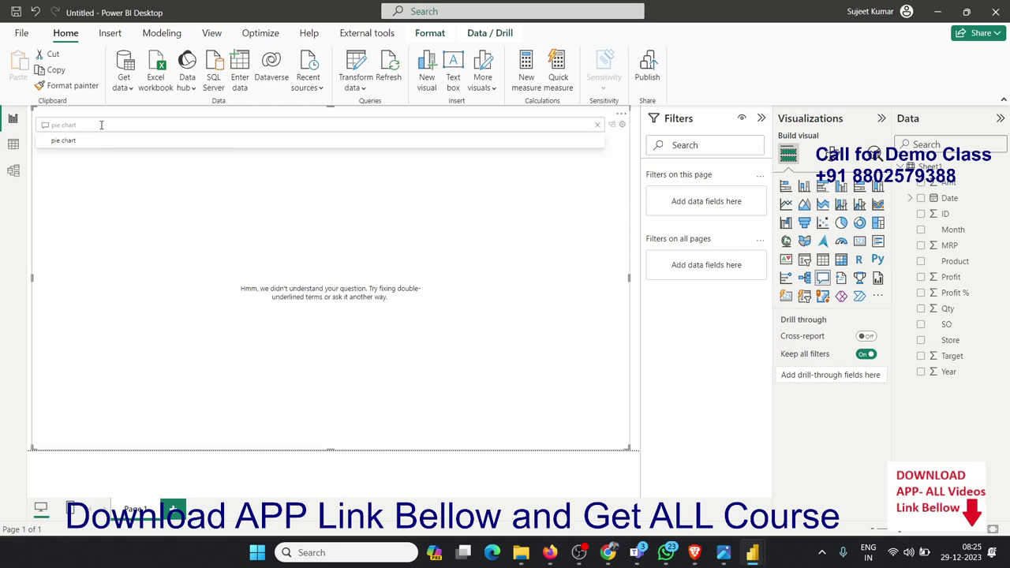
type(" for")
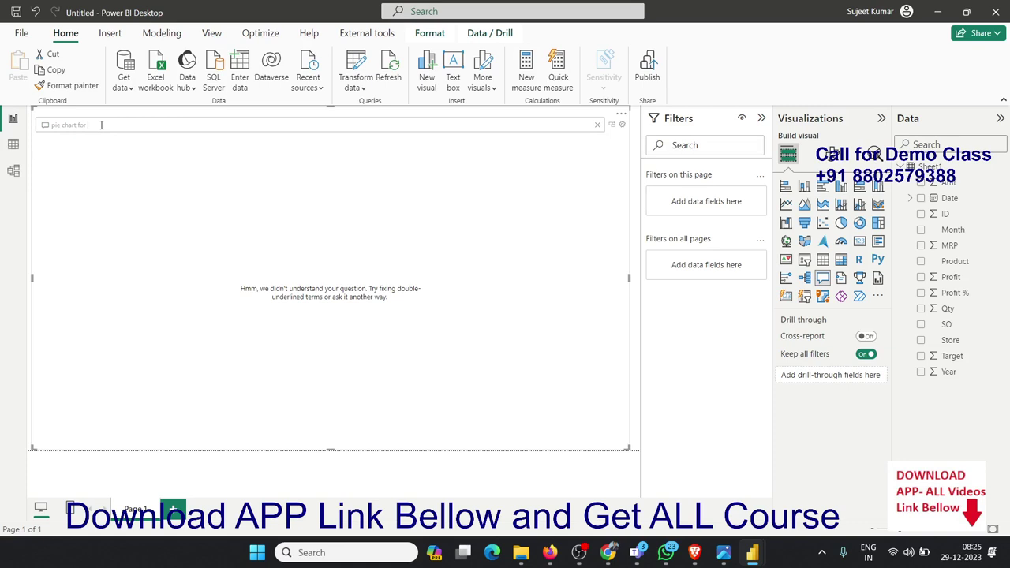
type(" SO")
type(" and Qty")
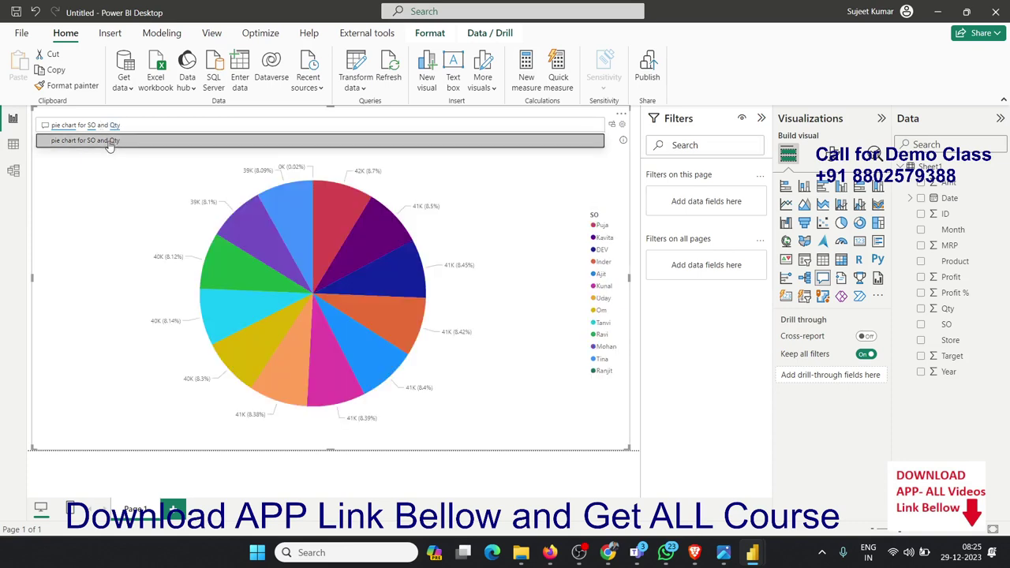
left_click(111, 144)
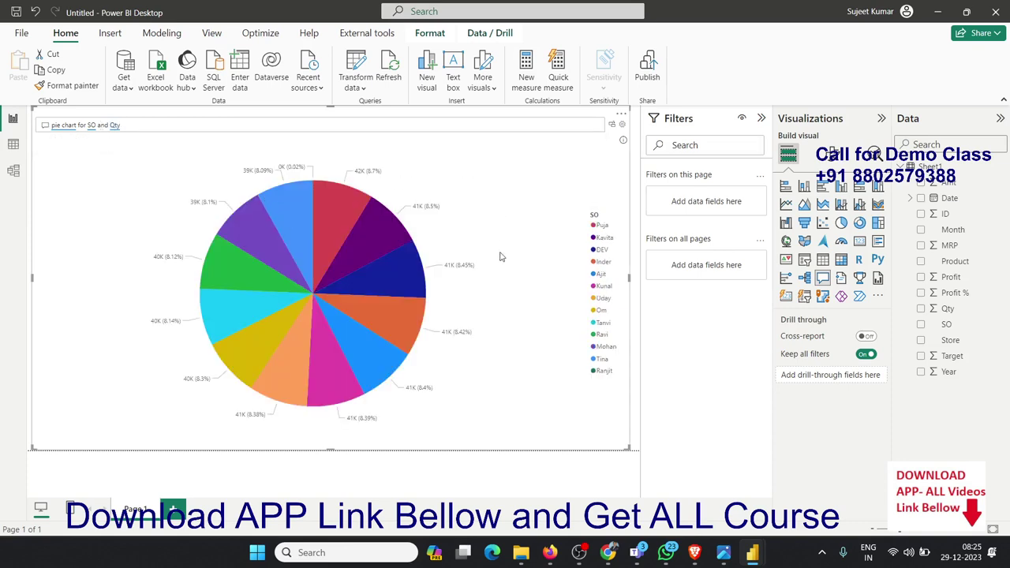
mouse_move(346, 285)
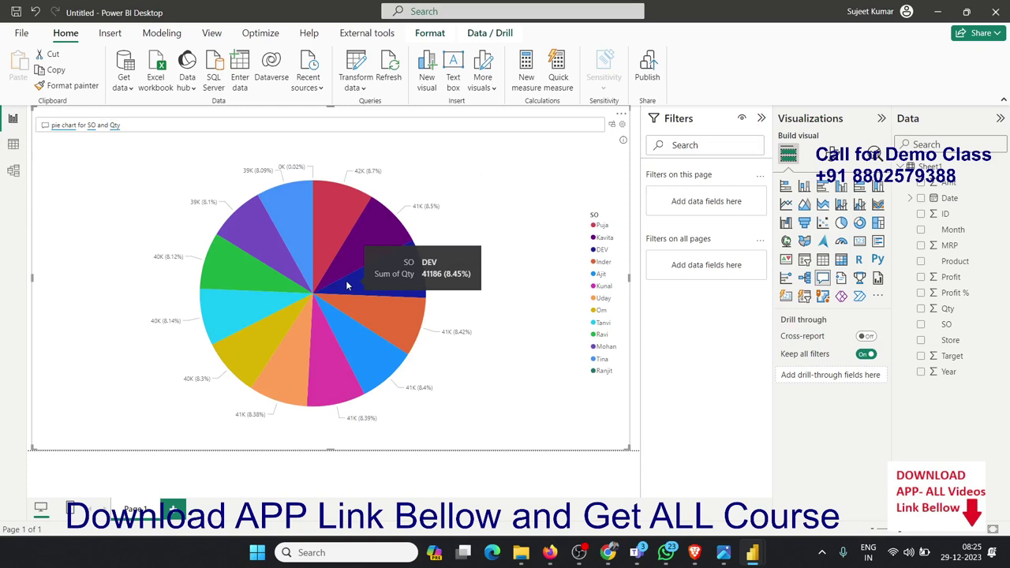
Change the pie chart question from Qty to amt
left_click(206, 129)
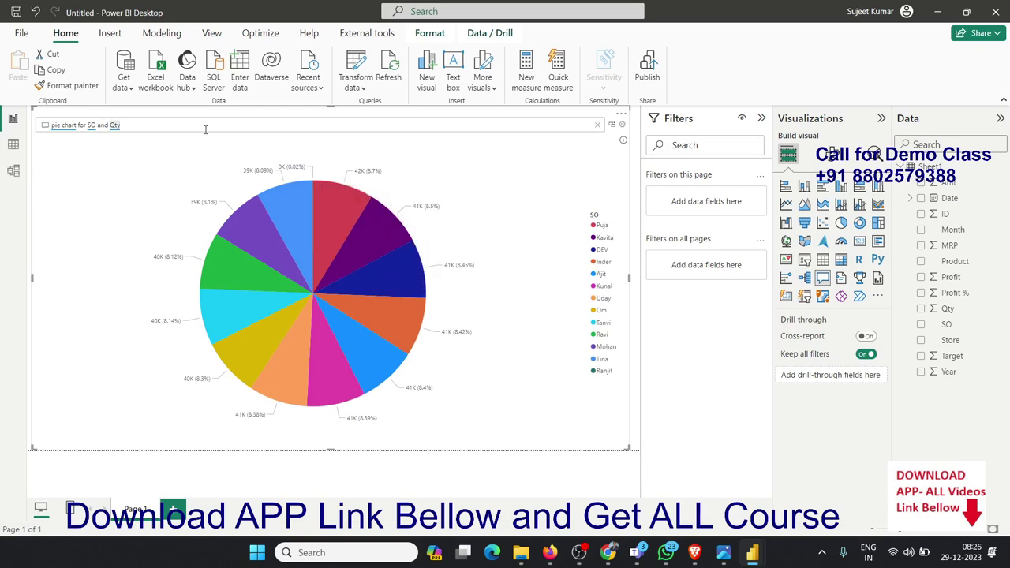
key("BackSpace")
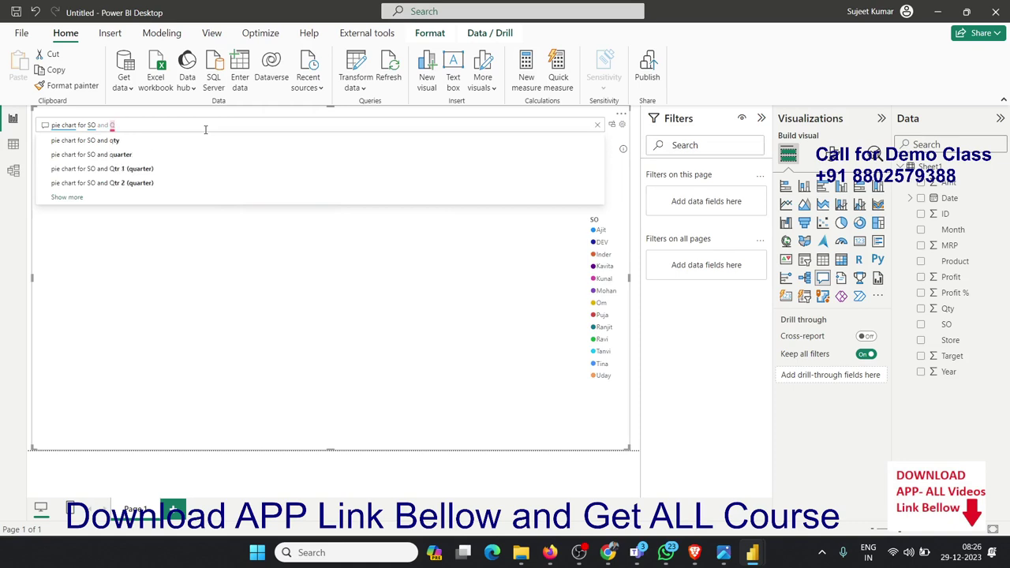
key("BackSpace")
type("amt")
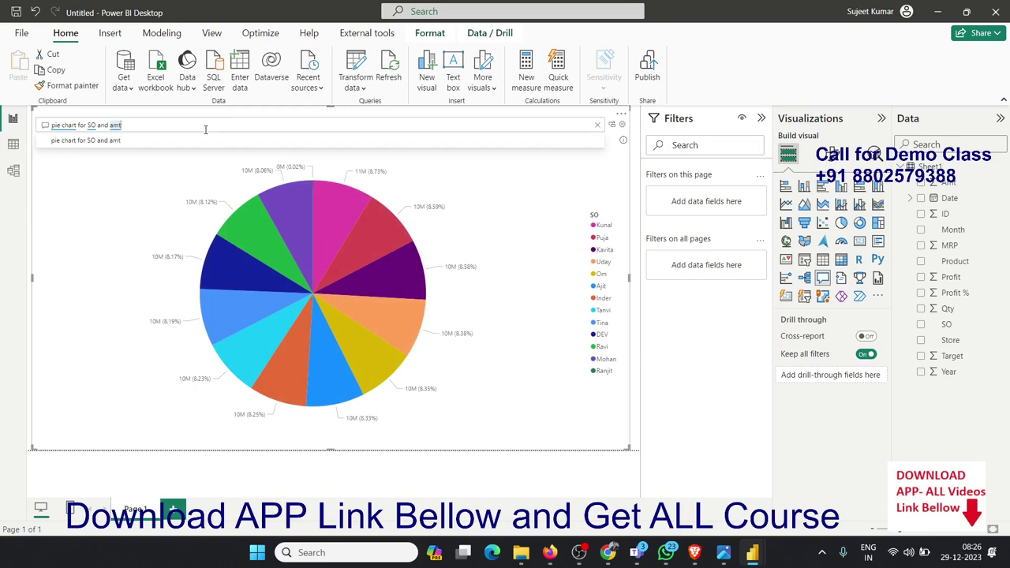
Clear the pie chart question and start a new one with 'table'
key("BackSpace")
key("BackSpace")
key("BackSpace")
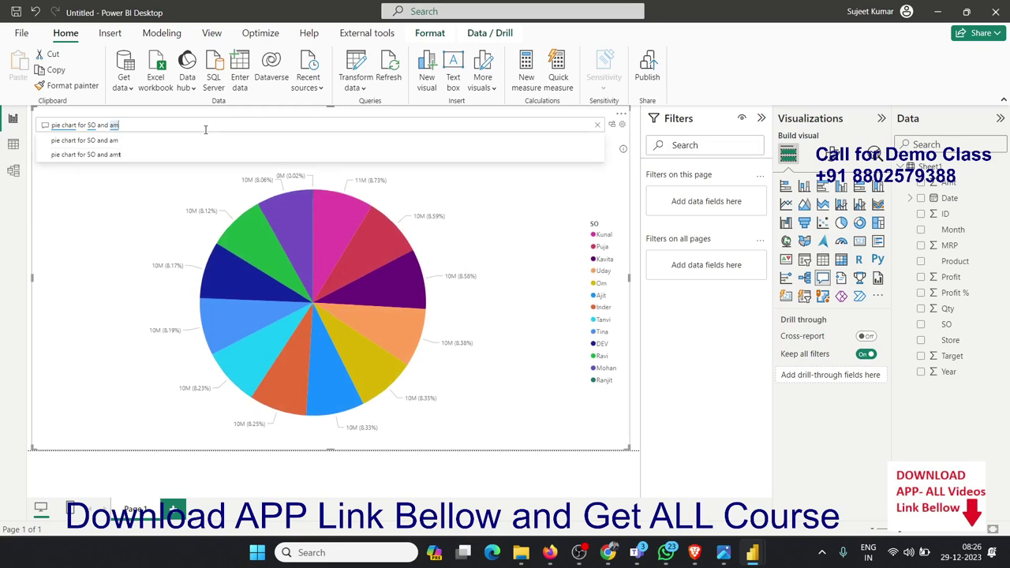
key("BackSpace")
key("BackSpace")
key("BackSpace")
key("BackSpace")
key("BackSpace")
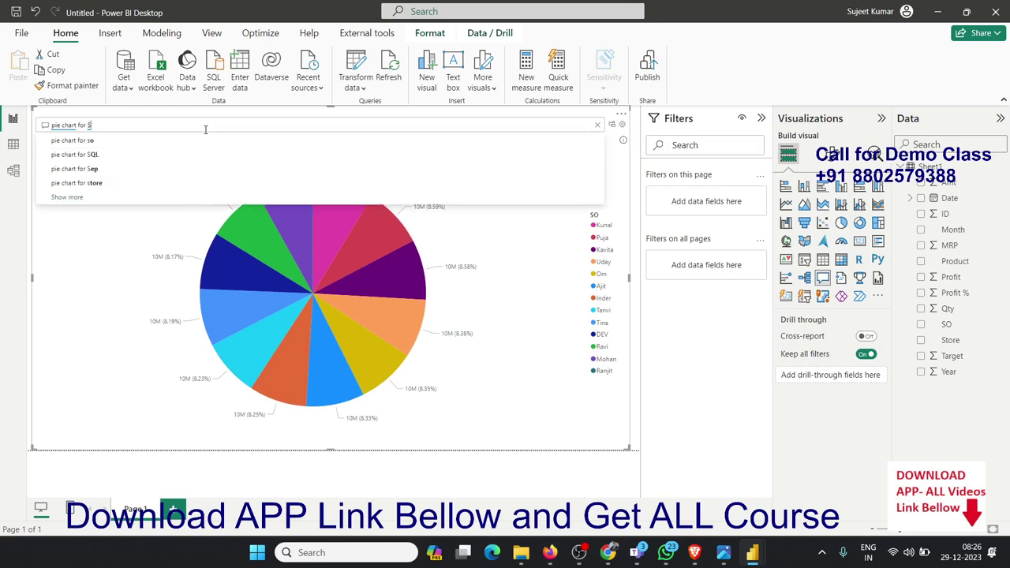
key("BackSpace")
key("BackSpace")
key("BackSpace")
key("BackSpace")
key("BackSpace")
key("BackSpace")
key("BackSpace")
key("BackSpace")
key("BackSpace")
key("BackSpace")
key("BackSpace")
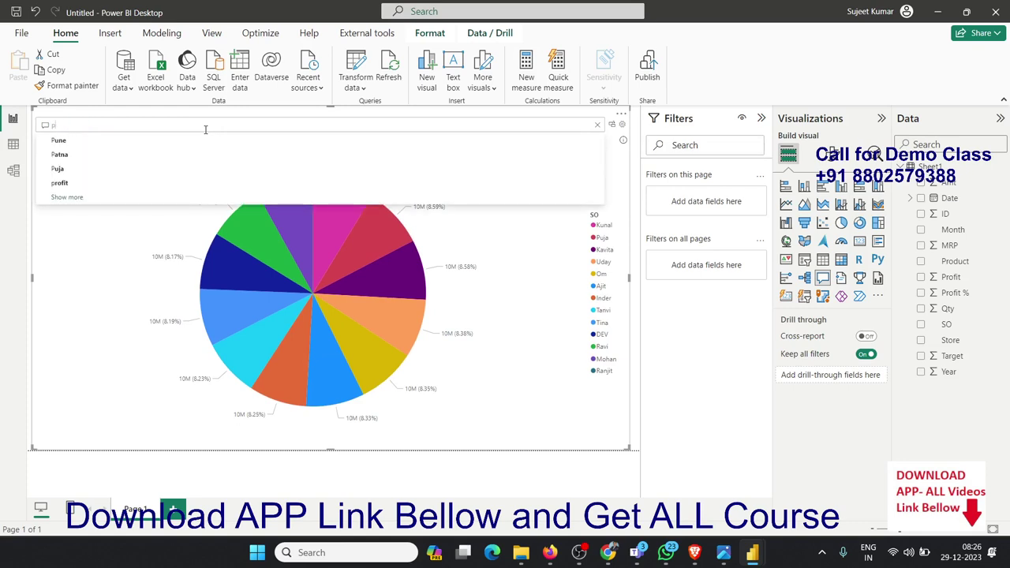
key("BackSpace")
type("table")
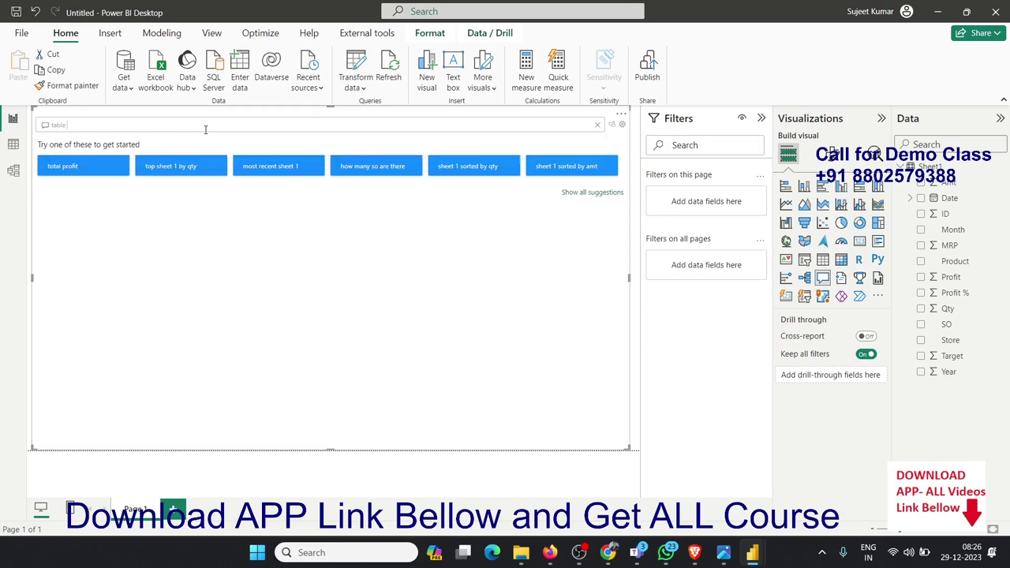
Ask Q&A for 'table store and total qty' to list total Qty per Store
key("Return")
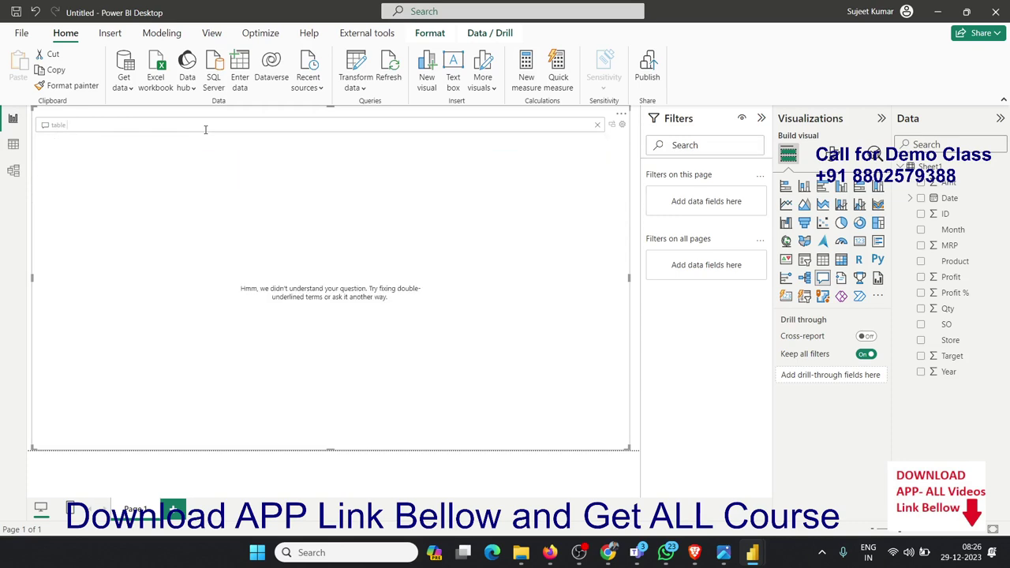
type(" s")
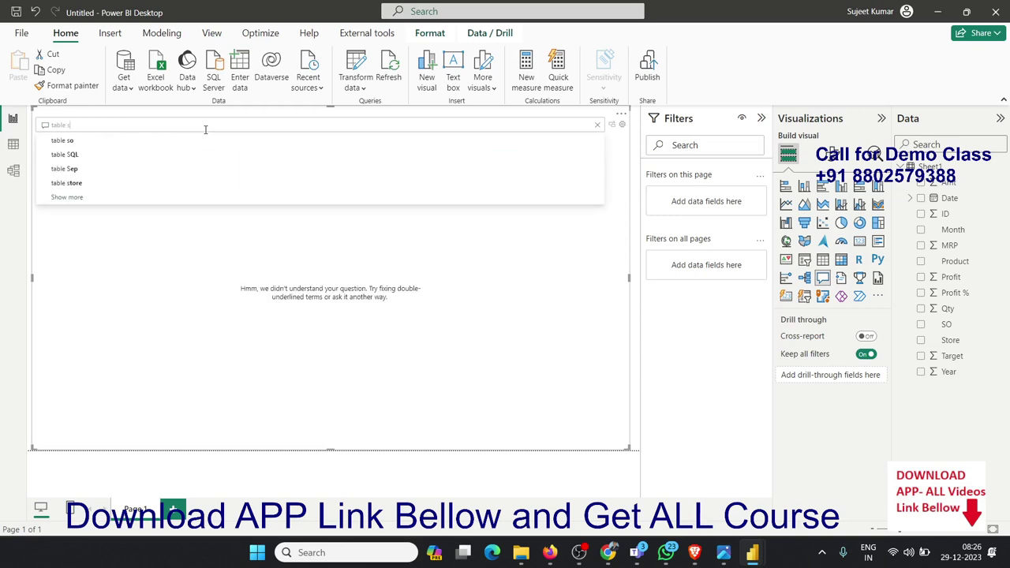
type("tore and")
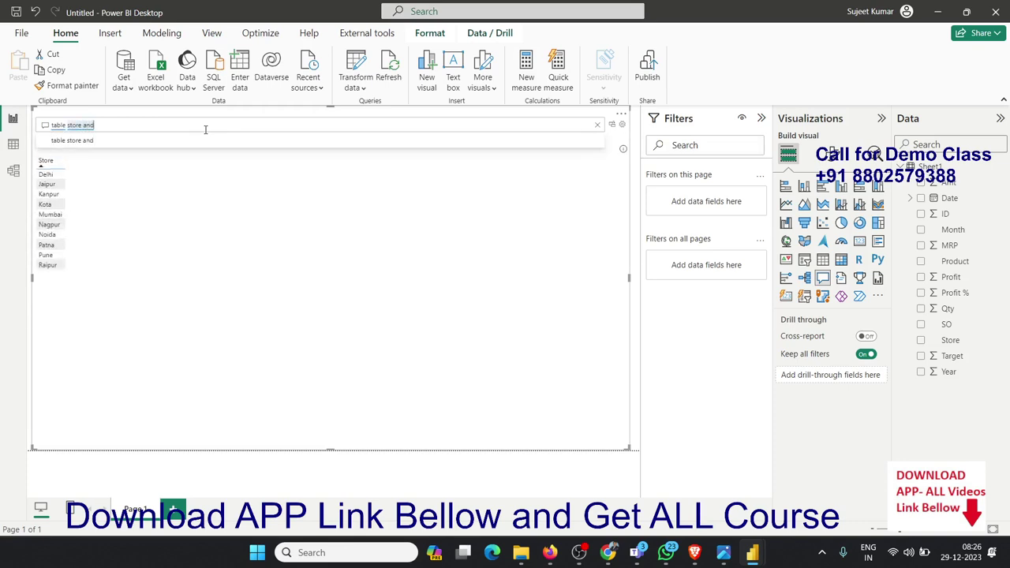
type(" qty")
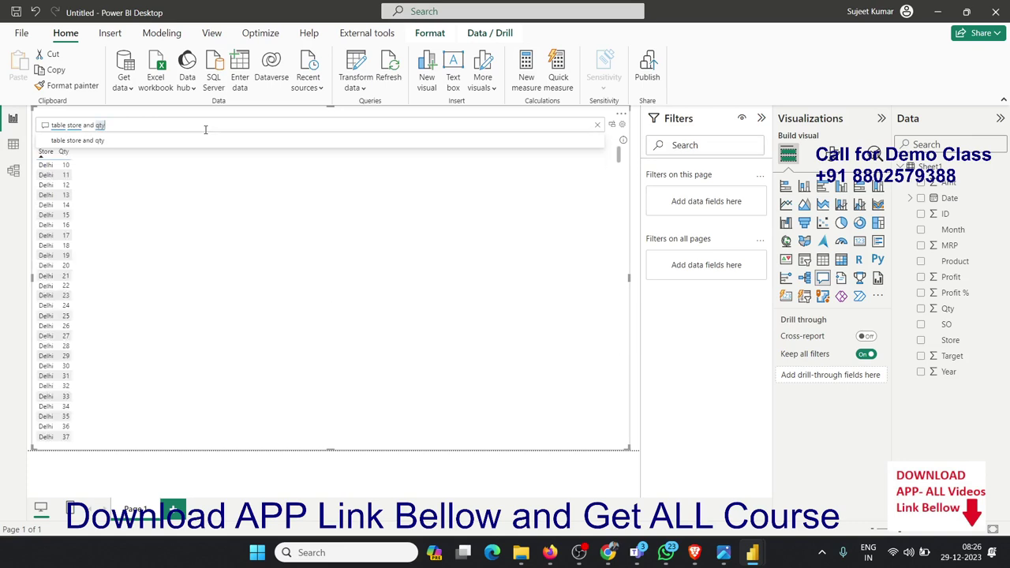
left_click(93, 125)
type("t ")
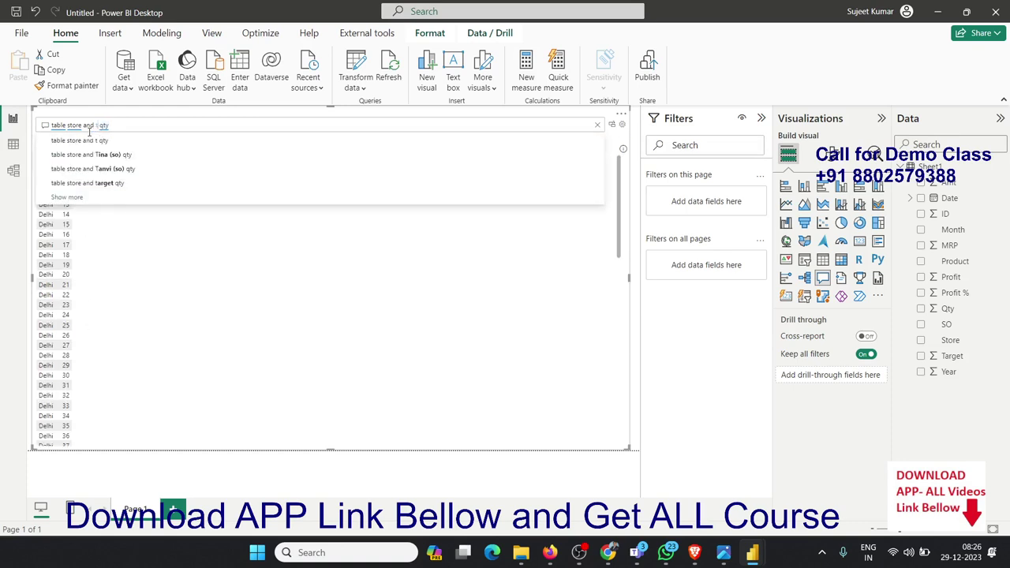
type("otal")
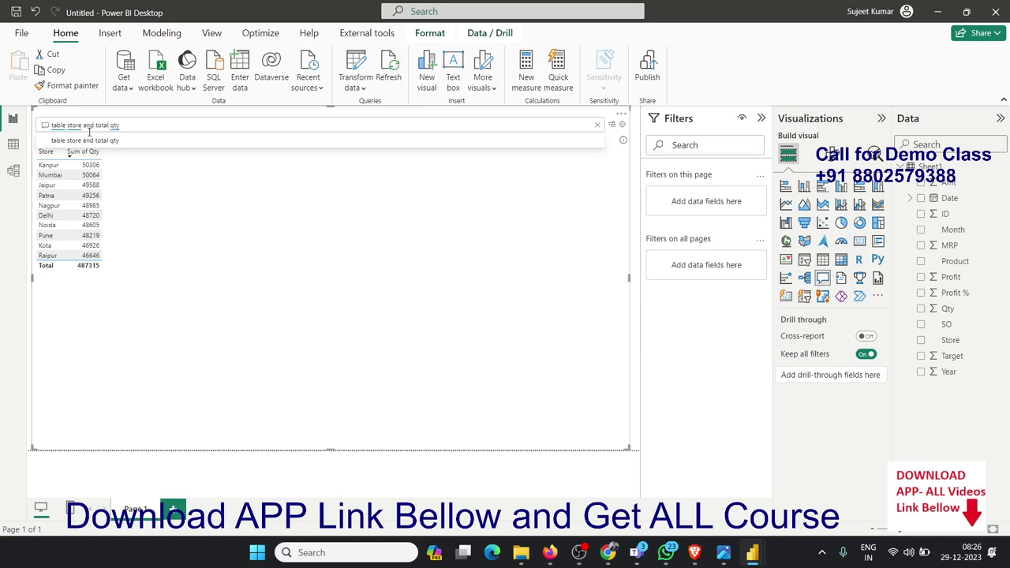
Extend the question to 'table store and total qty column chart' via the suggestion
left_click(139, 124)
type("ith")
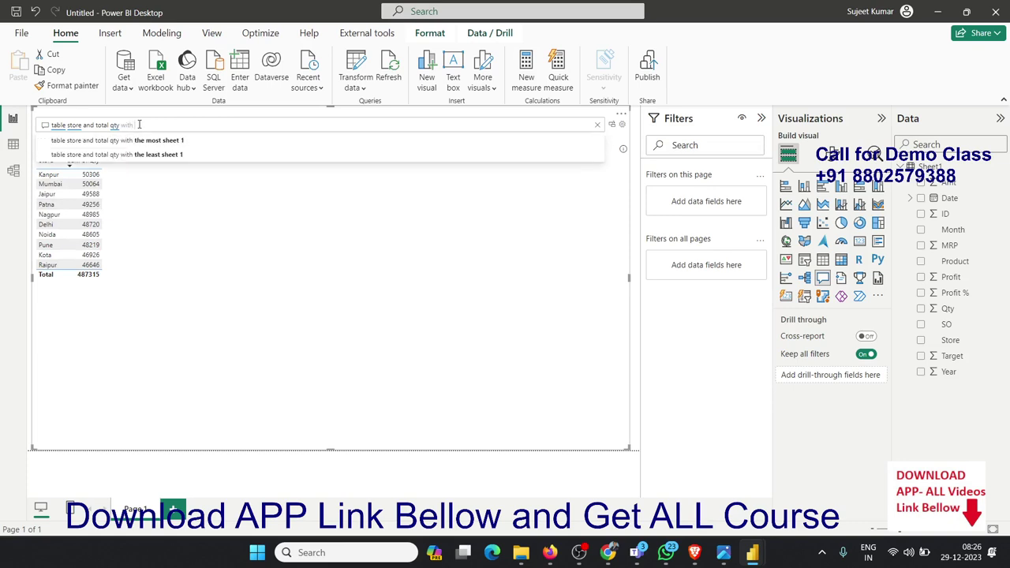
type(" col")
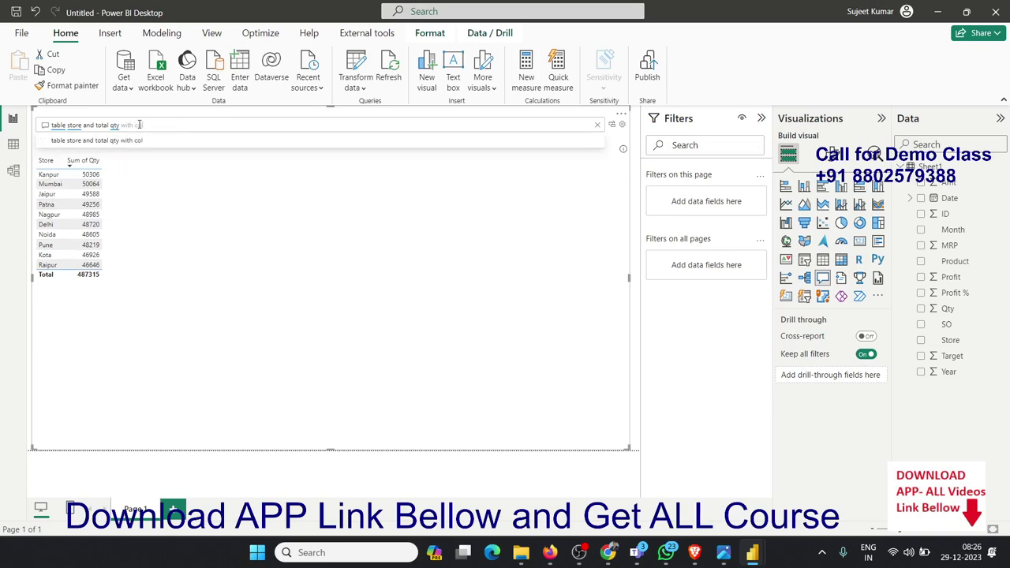
type("umn")
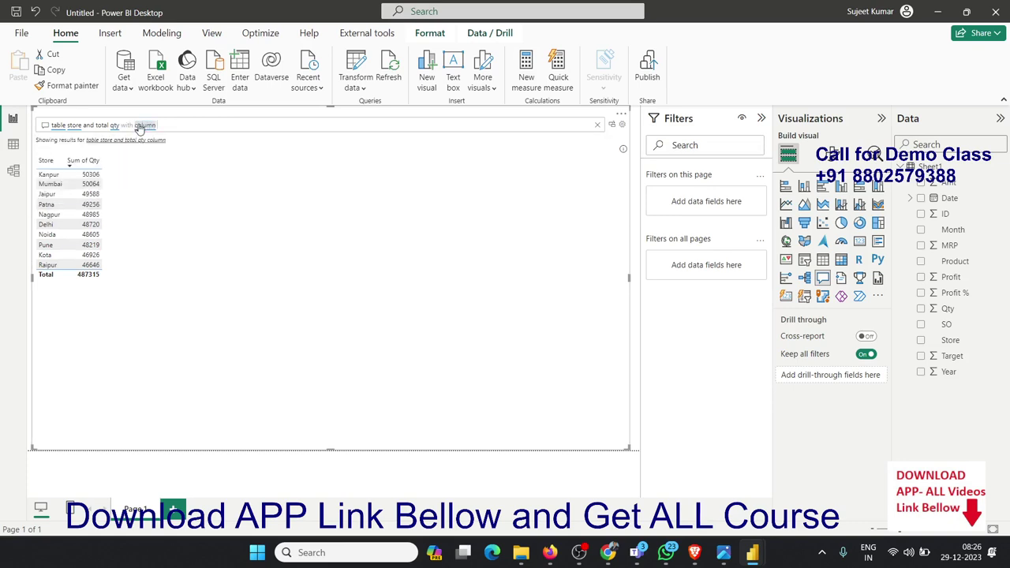
type(" char")
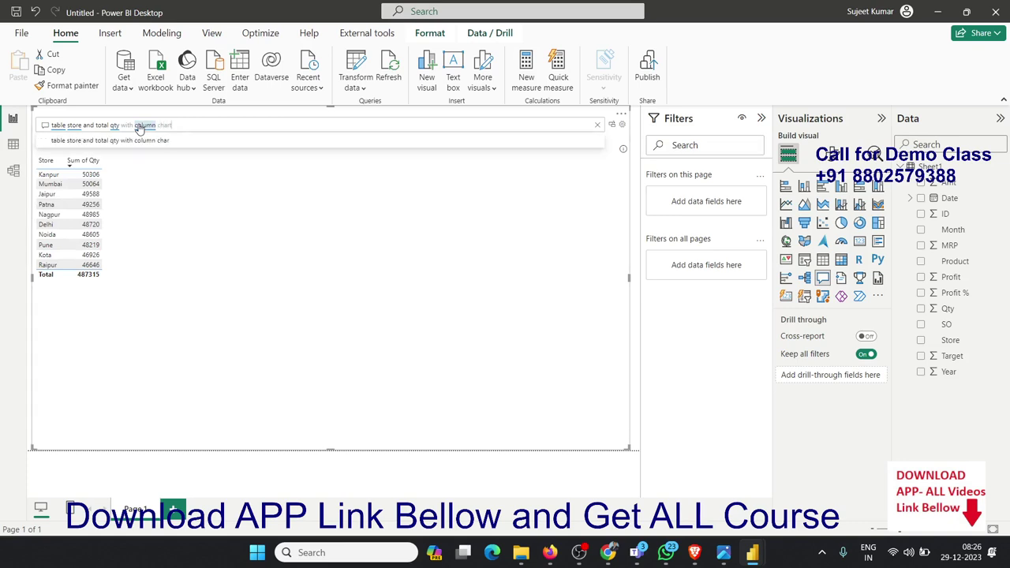
type("t")
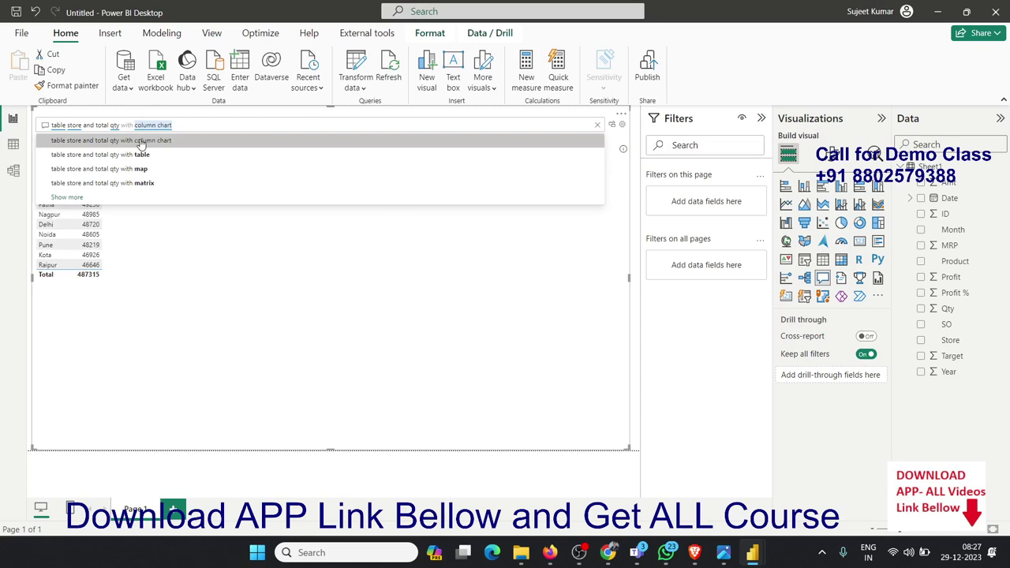
left_click(140, 142)
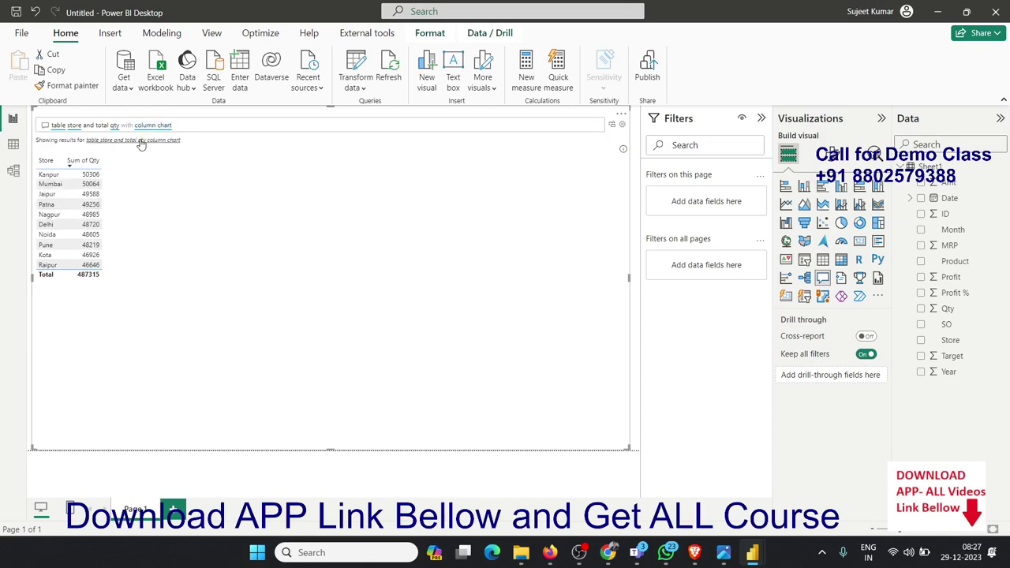
left_click(140, 142)
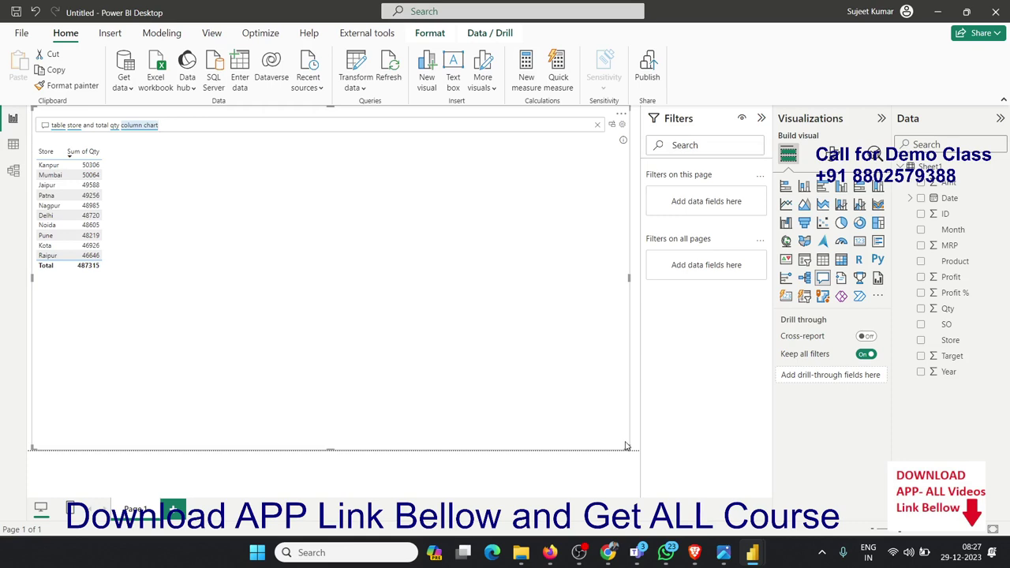
Shrink the Q&A visual and change the question to store and total amt
mouse_move(628, 448)
left_mouse_down()
mouse_move(187, 279)
mouse_move(376, 318)
left_mouse_up()
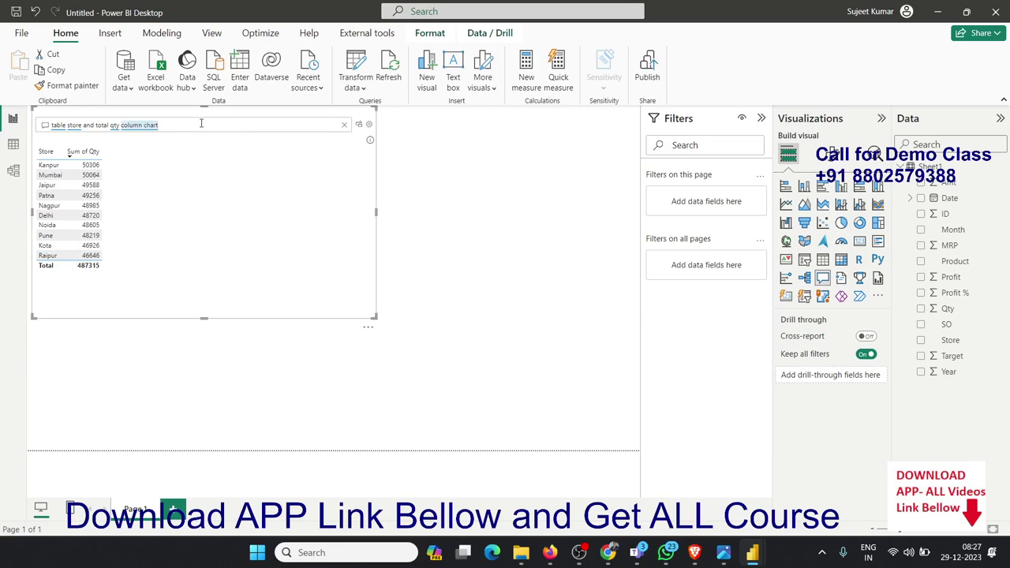
key("BackSpace")
key("BackSpace")
key("BackSpace")
key("BackSpace")
key("BackSpace")
key("BackSpace")
key("BackSpace")
key("BackSpace")
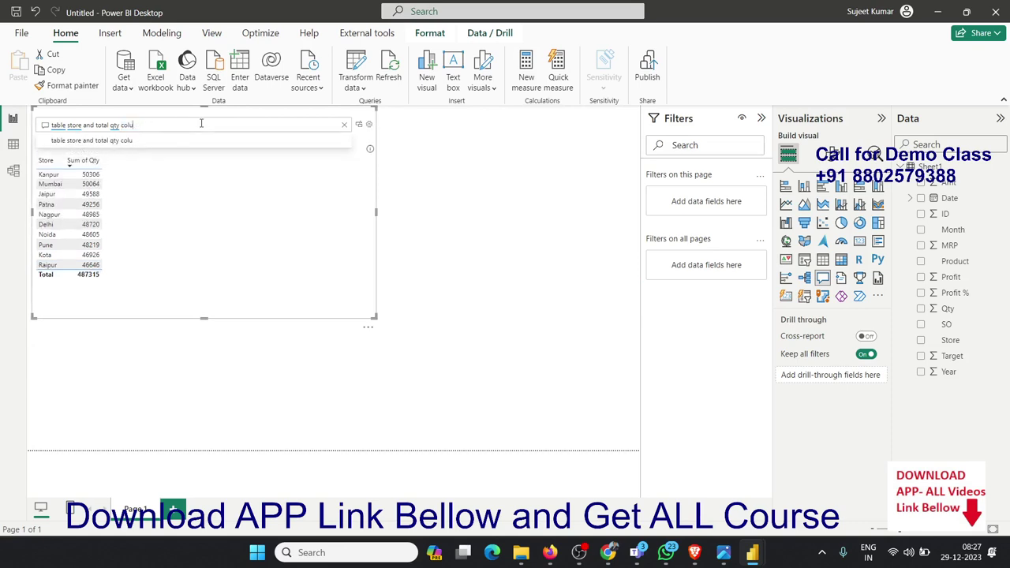
key("BackSpace")
key("BackSpace")
key("BackSpace")
key("BackSpace")
key("BackSpace")
key("BackSpace")
key("BackSpace")
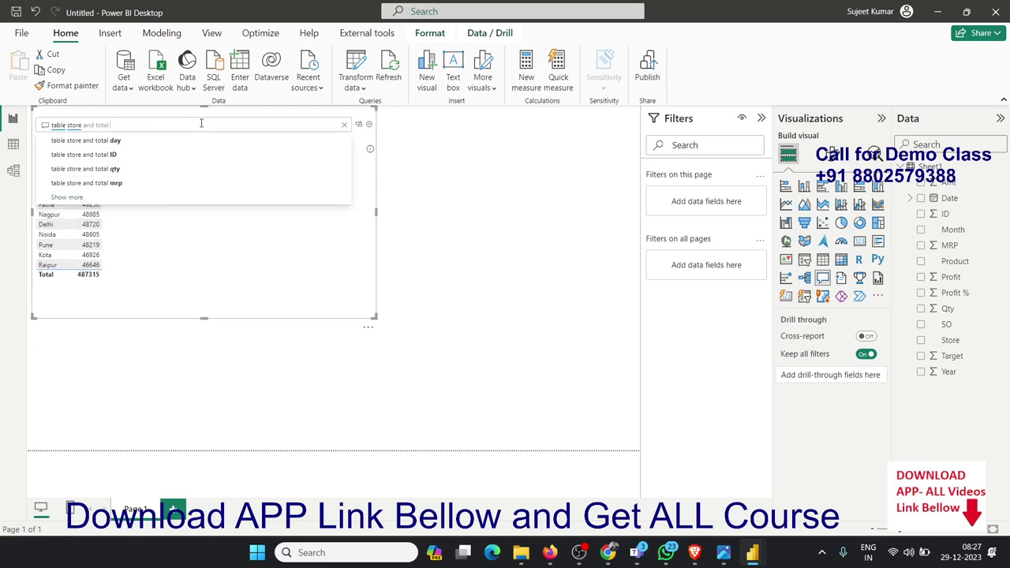
key("BackSpace")
type("amt")
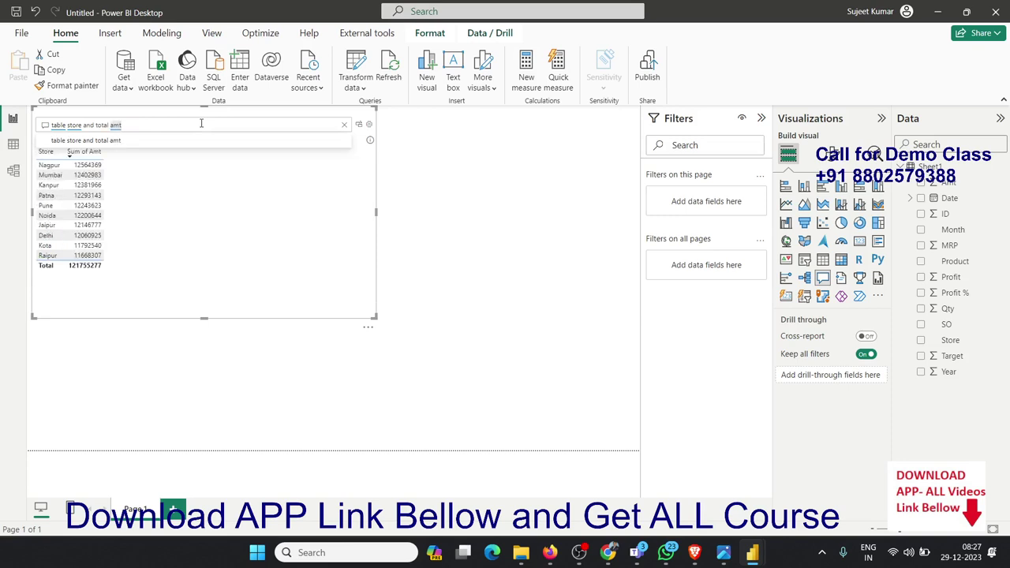
Prefix the question with 'mtric' as the start of a matrix request
left_click(50, 125)
type("mtr")
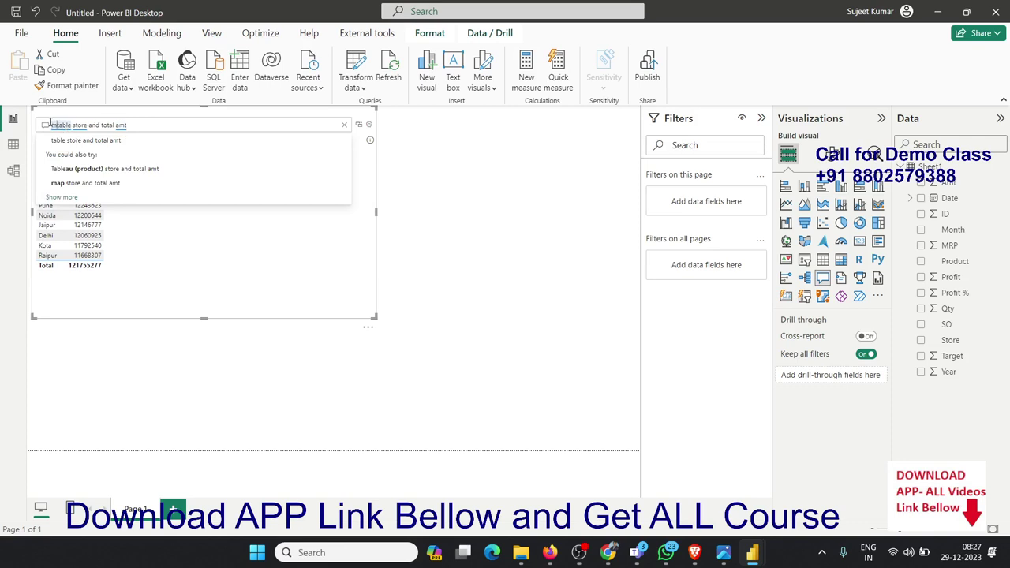
type("ic")
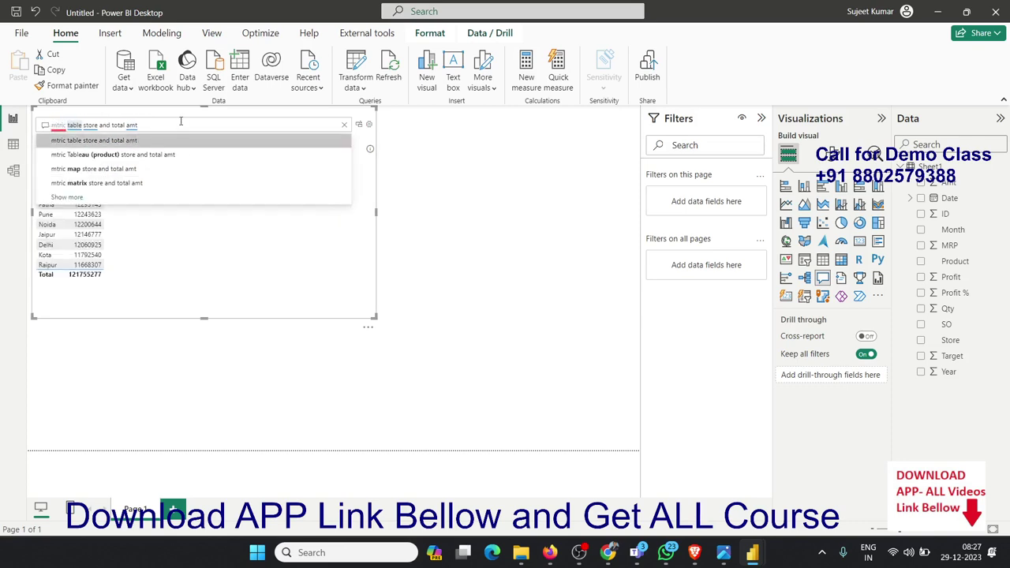
key("BackSpace")
key("BackSpace")
Apply 'matrix table store and total amt and so', then switch to the Sales & Returns report
type("x")
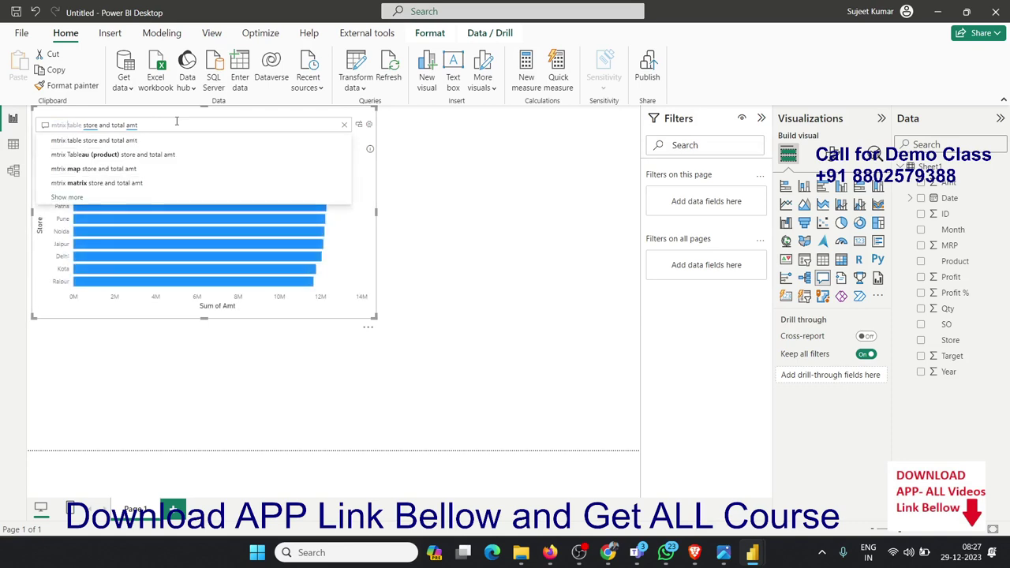
left_click(136, 128)
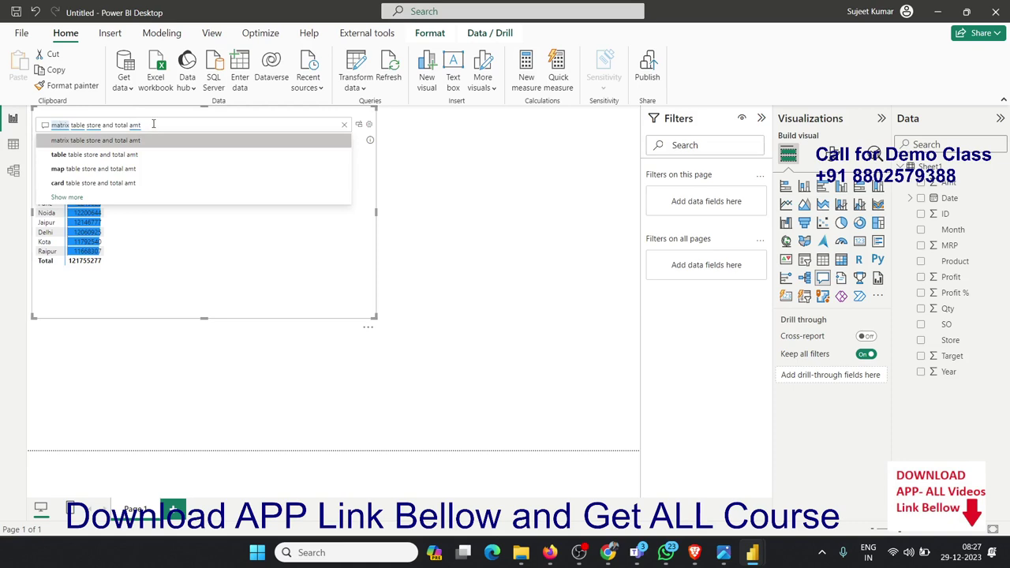
type("and")
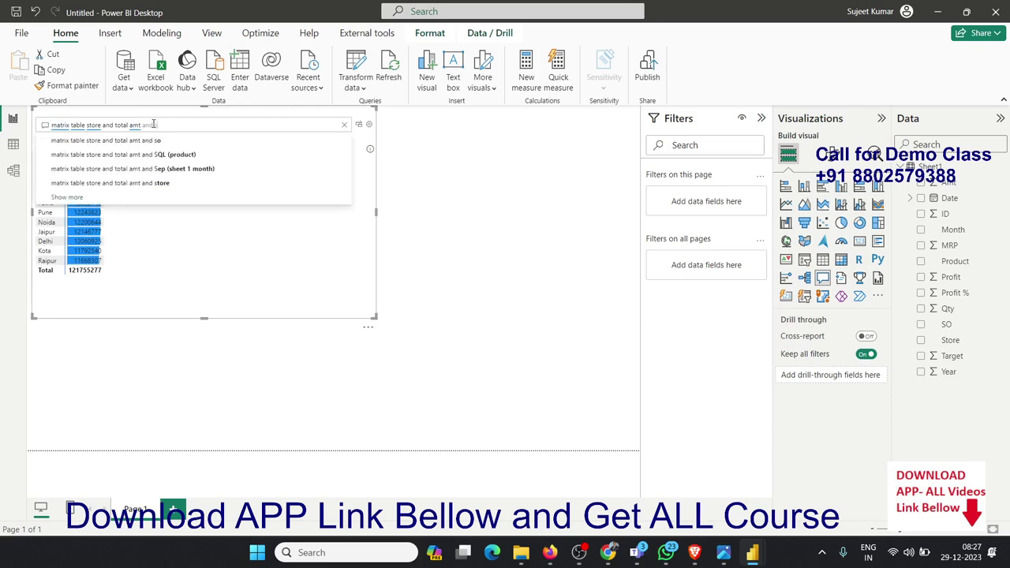
type(" so")
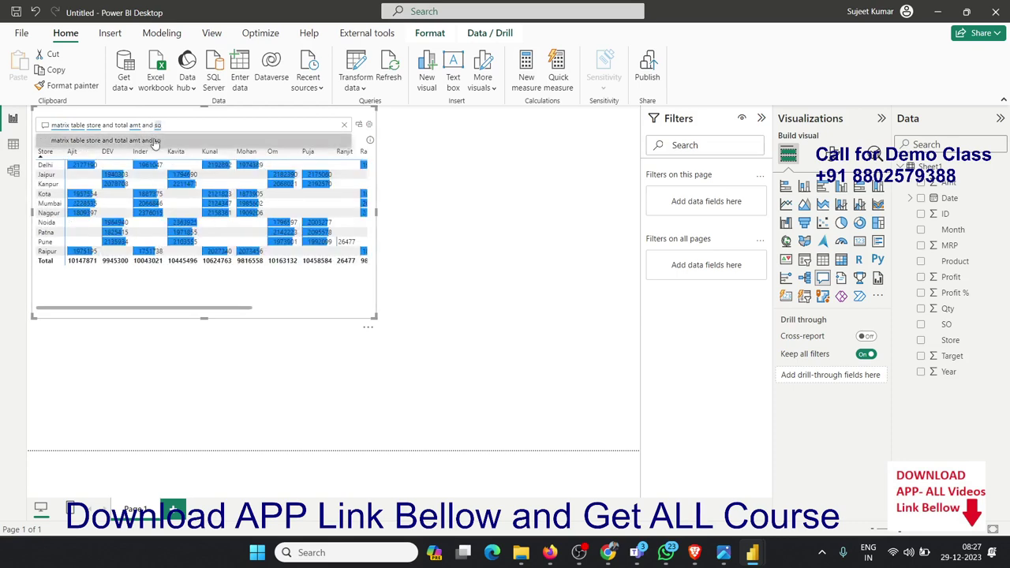
left_click(156, 142)
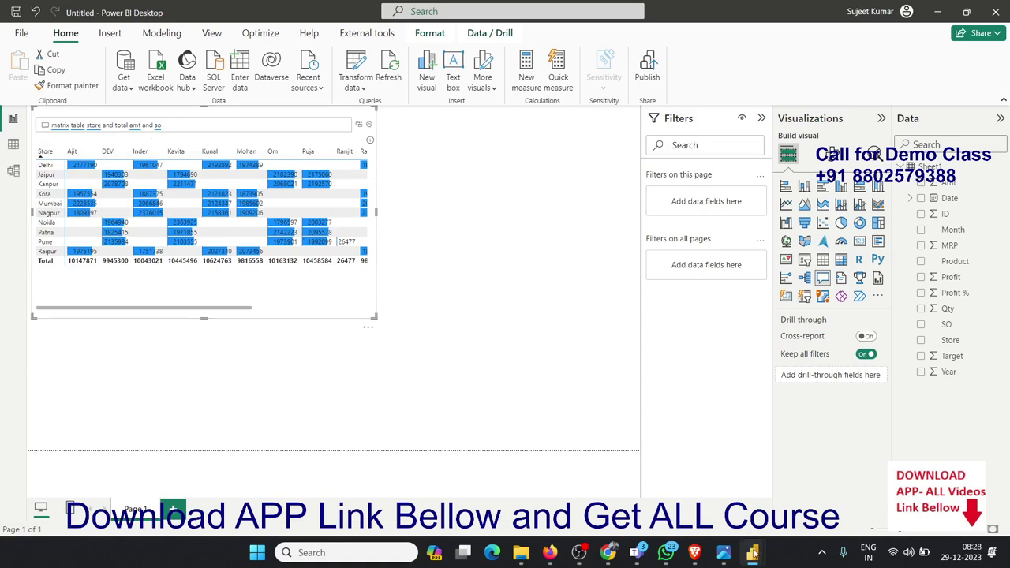
mouse_move(754, 554)
left_click(777, 519)
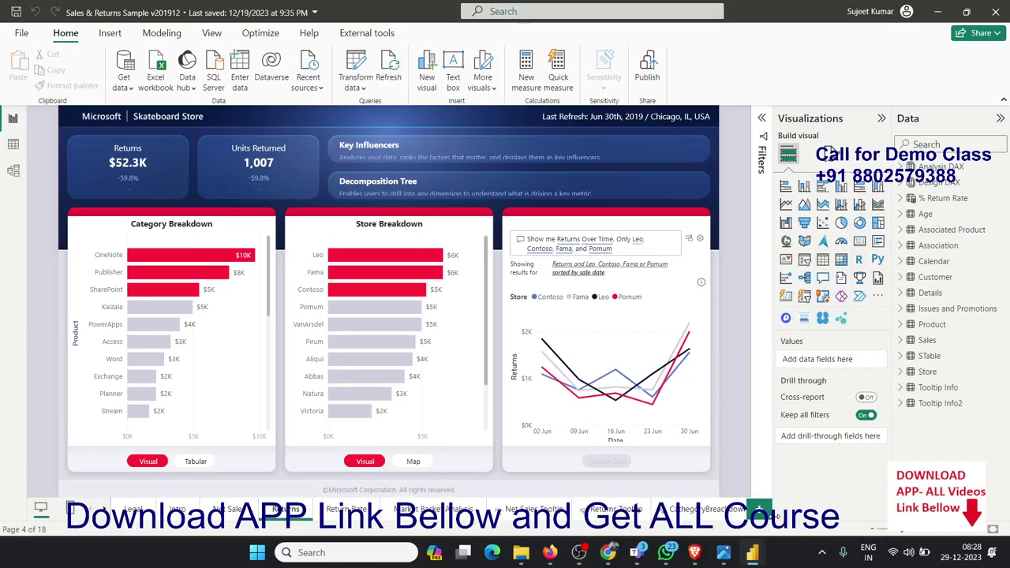
Bring the BI.jpg Power BI course flyer to the front in Photos
left_click(734, 562)
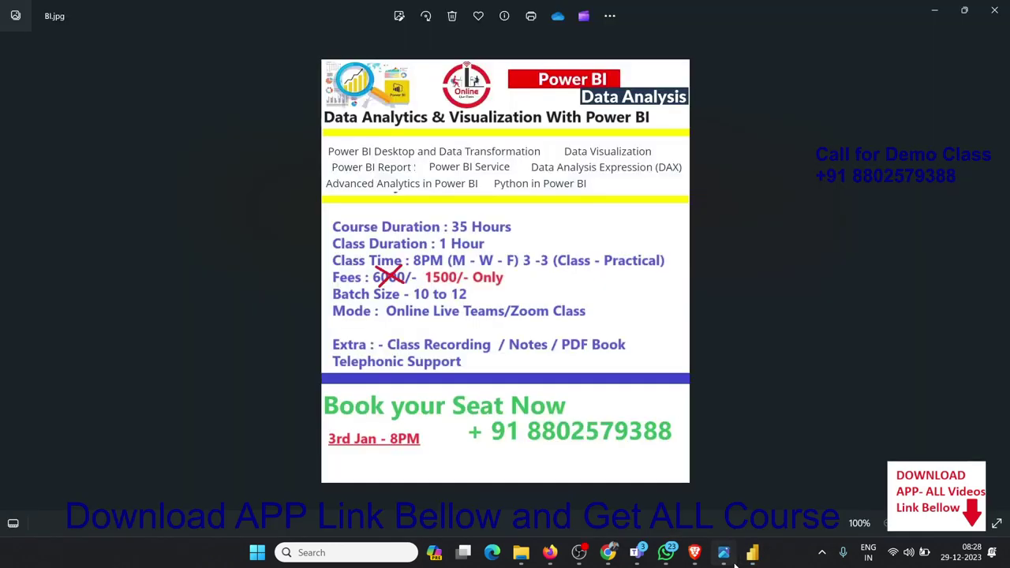